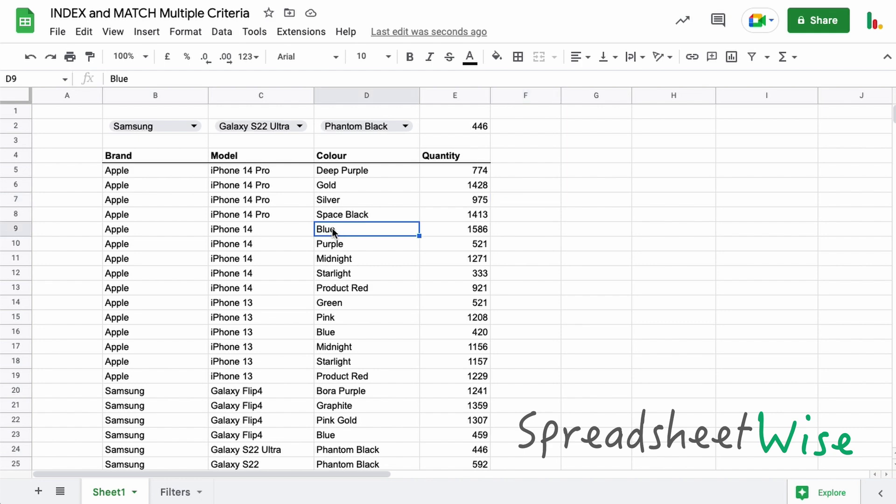
Choose Apple, iPhone 14 Pro and Gold in B2–D2, then compare against the 1428 quantity in E6
{"action": "left_click", "coordinate": [193, 130]}
{"action": "left_click", "coordinate": [179, 150]}
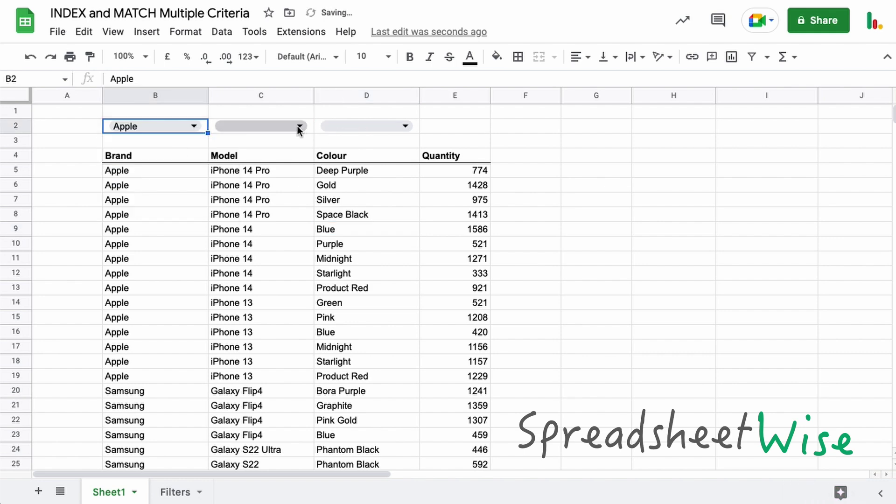
{"action": "left_click", "coordinate": [299, 130]}
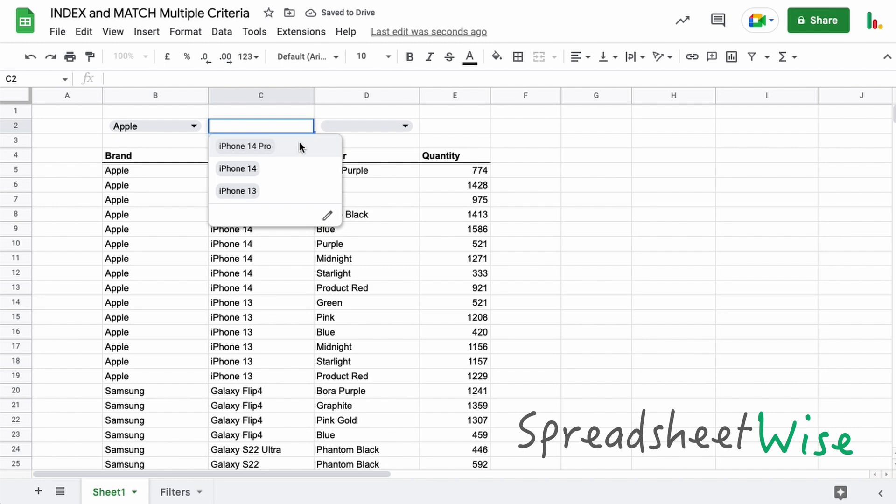
{"action": "left_click", "coordinate": [300, 144]}
{"action": "left_click", "coordinate": [404, 126]}
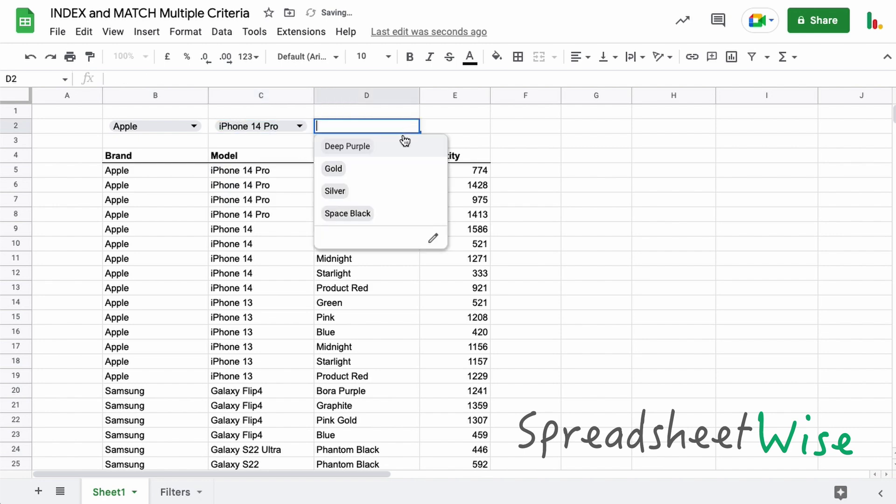
{"action": "left_click", "coordinate": [389, 170]}
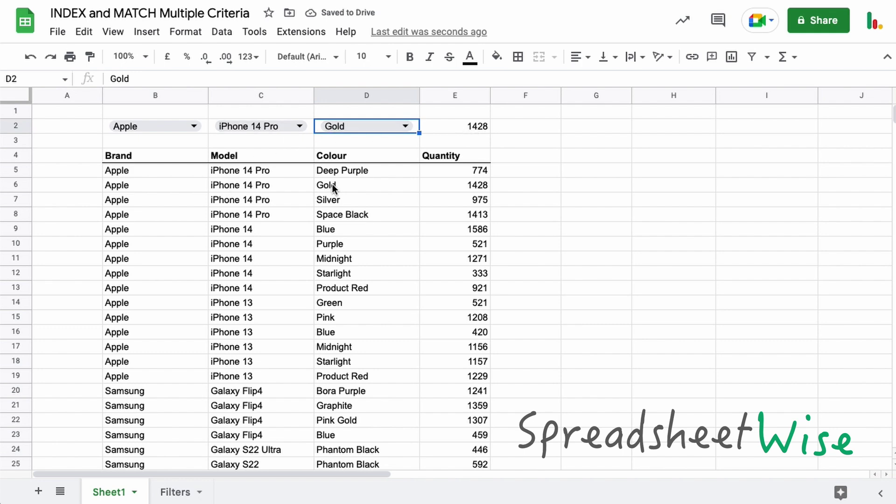
{"action": "left_click", "coordinate": [456, 189]}
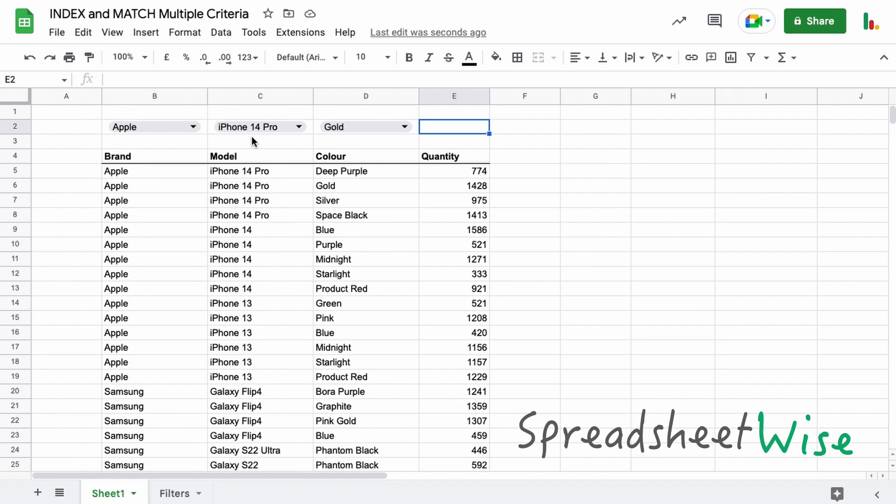
Review the dropdown source lists on the Filters sheet, then return to Sheet1
{"action": "left_click", "coordinate": [166, 497]}
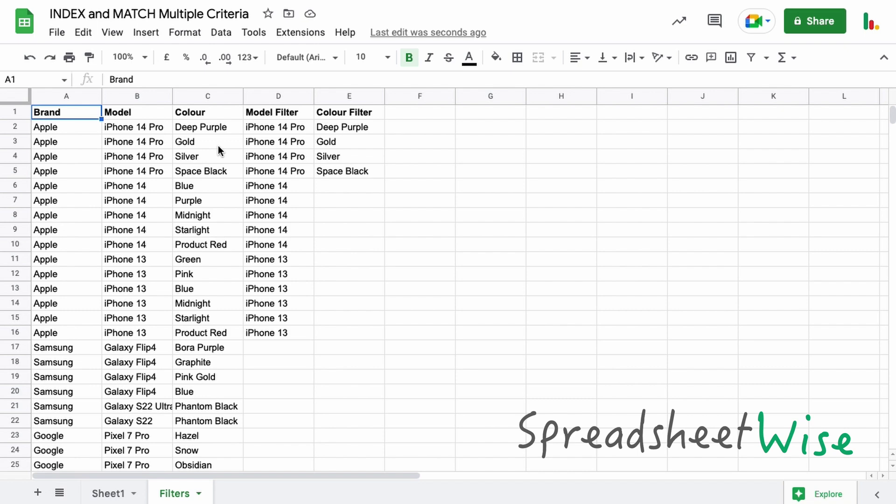
{"action": "left_click", "coordinate": [97, 494]}
Choose Samsung, Galaxy Flip4 and Graphite in the B2–D2 dropdowns
{"action": "left_click", "coordinate": [195, 124]}
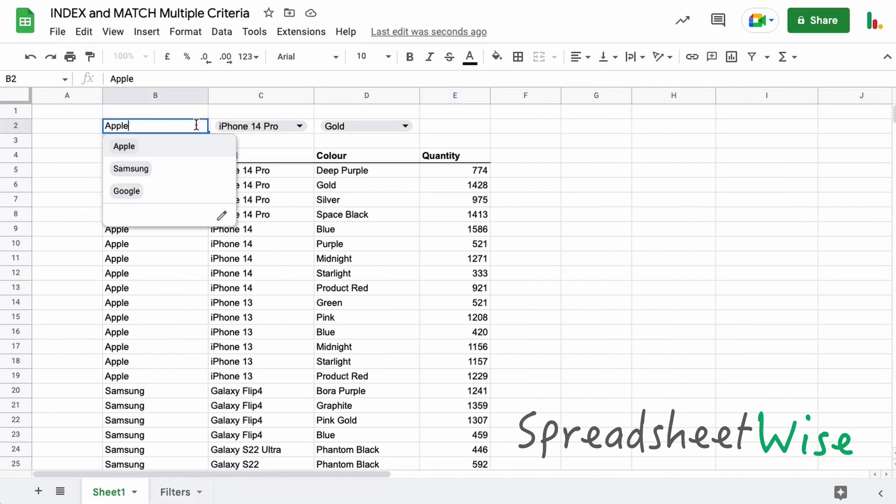
{"action": "left_click", "coordinate": [181, 172]}
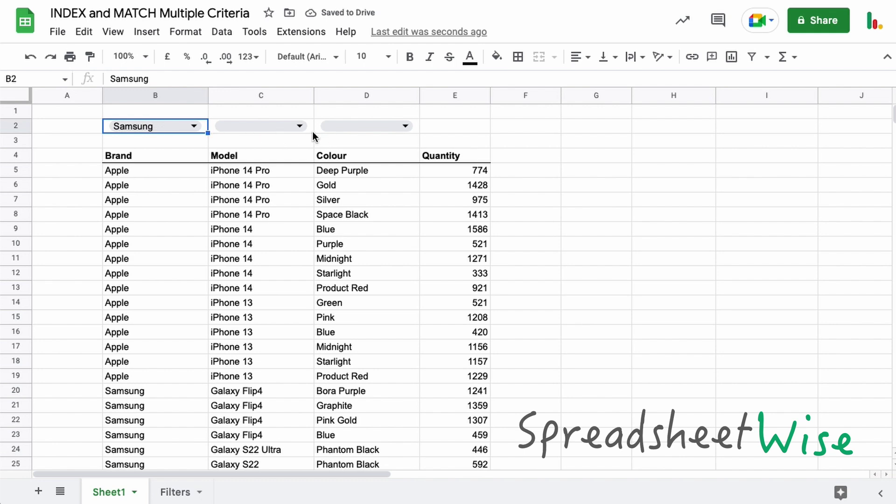
{"action": "left_click", "coordinate": [299, 125]}
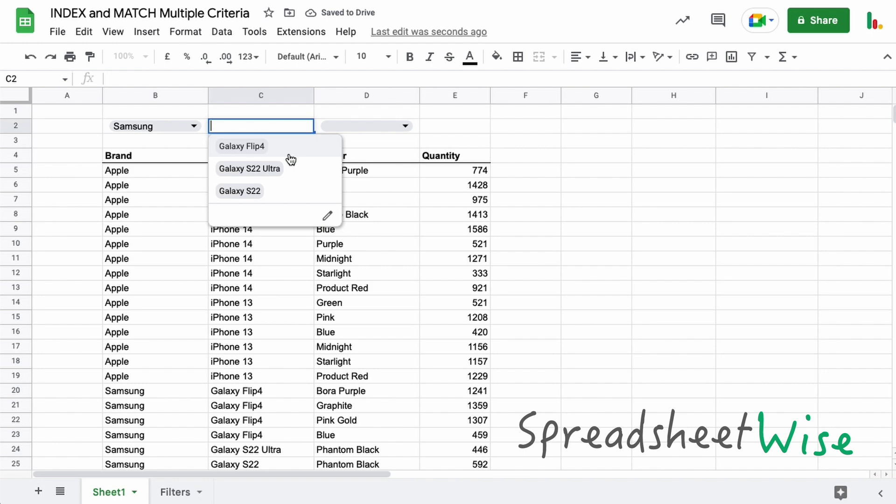
{"action": "left_click", "coordinate": [292, 147]}
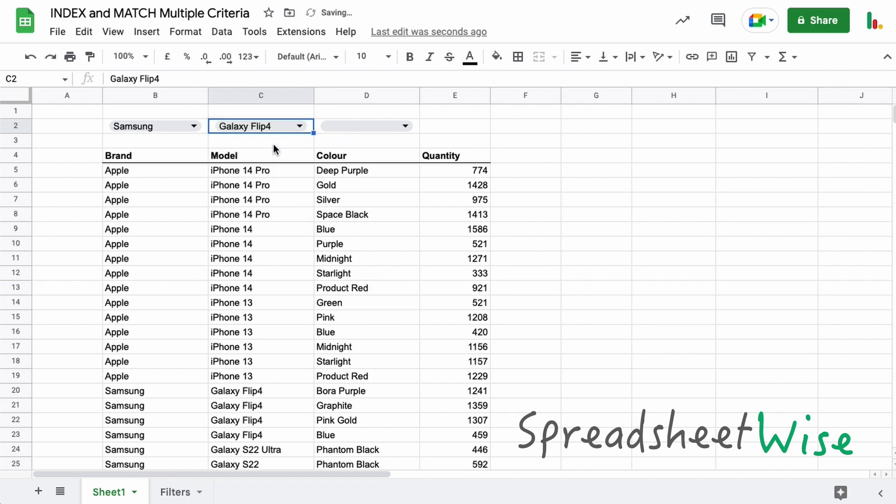
{"action": "left_click", "coordinate": [412, 125]}
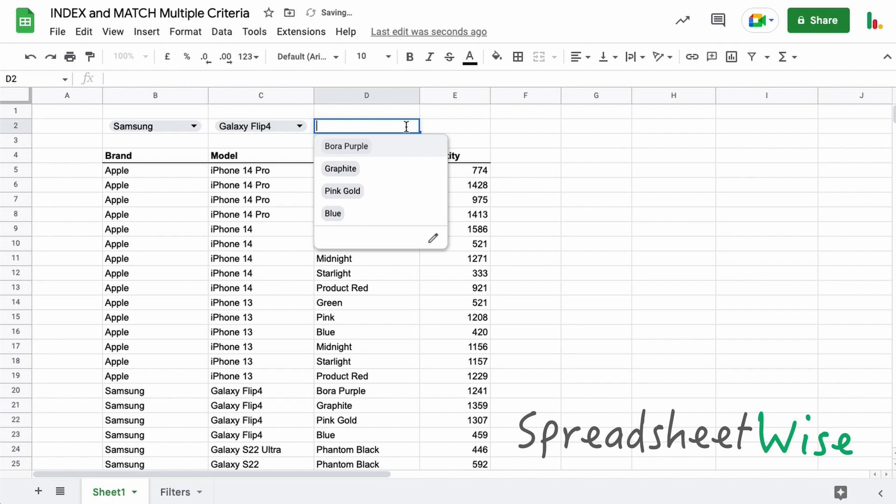
{"action": "left_click", "coordinate": [390, 171]}
Change the model to Galaxy S22 and the colour to Phantom Black, then scan table B5:E20
{"action": "left_click", "coordinate": [299, 126]}
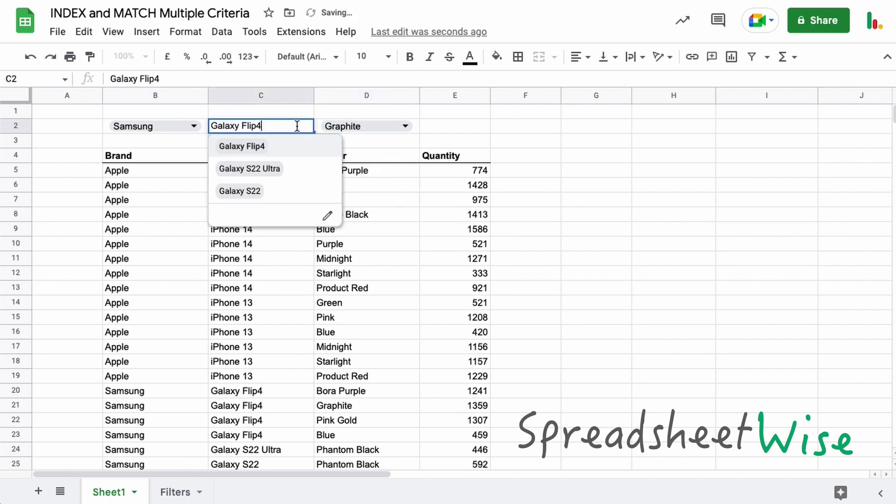
{"action": "left_click", "coordinate": [275, 191]}
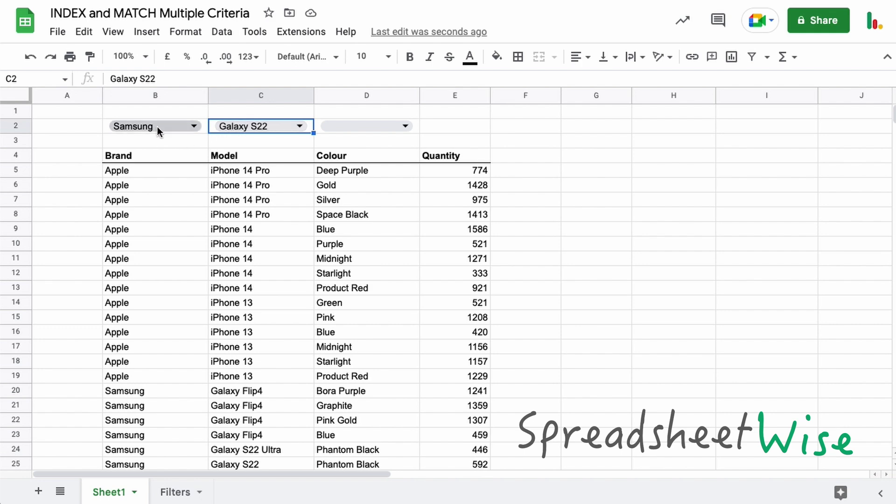
{"action": "left_click", "coordinate": [398, 125]}
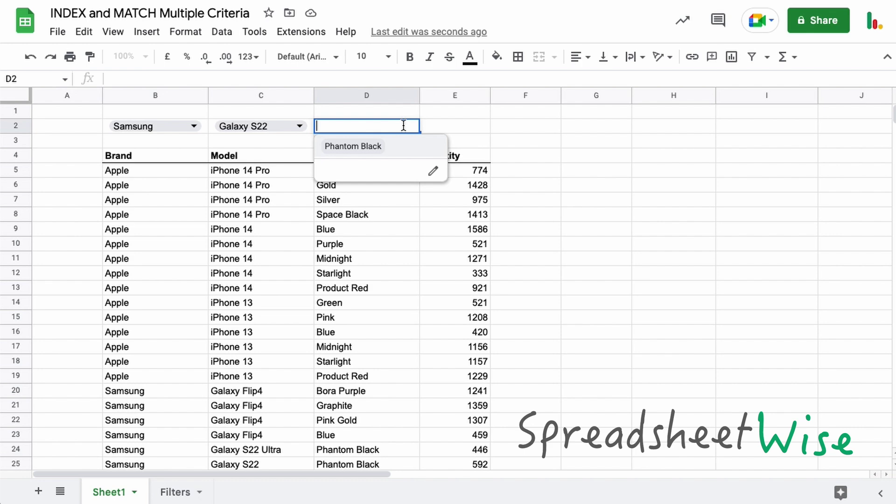
{"action": "left_click", "coordinate": [397, 144]}
{"action": "left_click_drag", "start_coordinate": [139, 172], "coordinate": [467, 391]}
{"action": "left_click", "coordinate": [457, 318]}
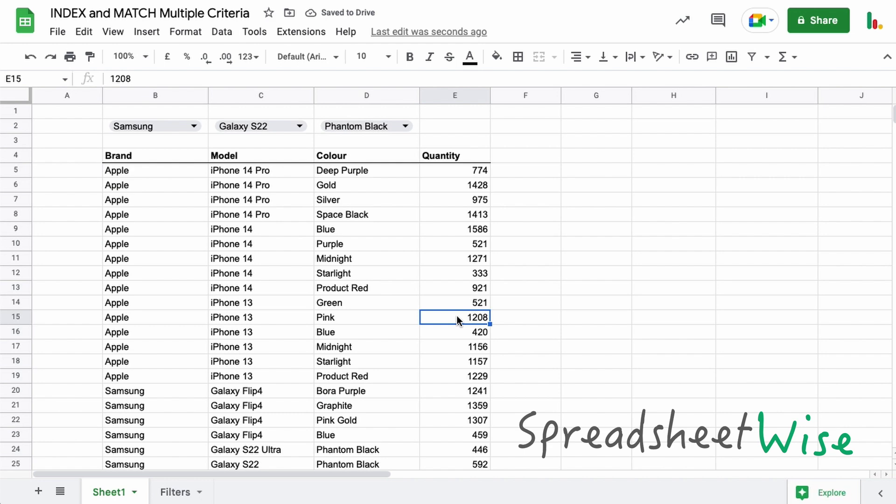
In E2, begin =INDEX(E5:E,MATCH( with the Quantity column as the return range
{"action": "left_click", "coordinate": [439, 124]}
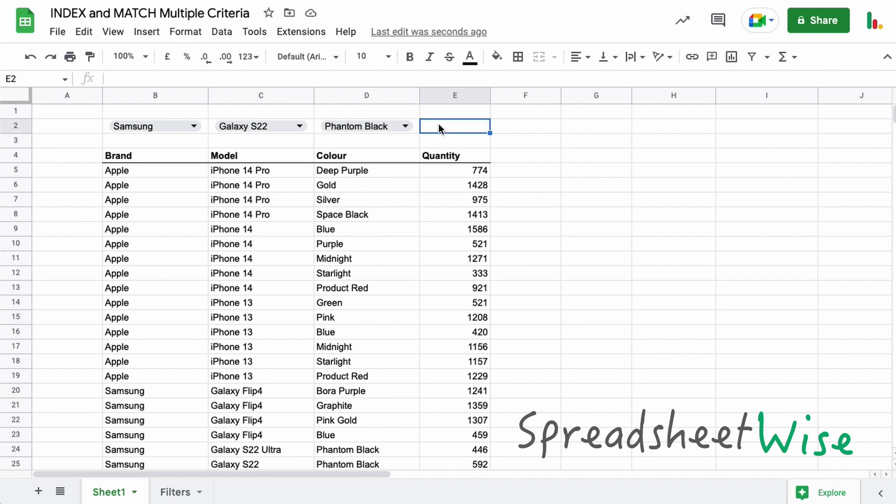
{"action": "type", "text": "=ind"}
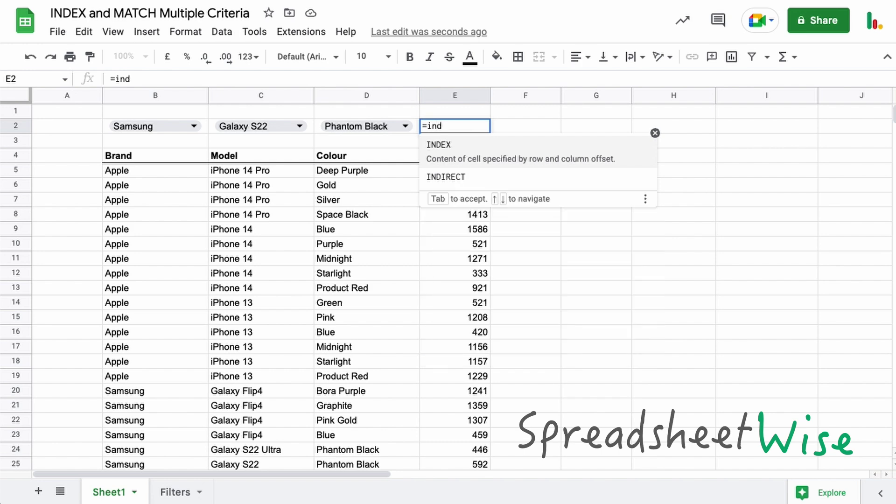
{"action": "key", "text": "Tab"}
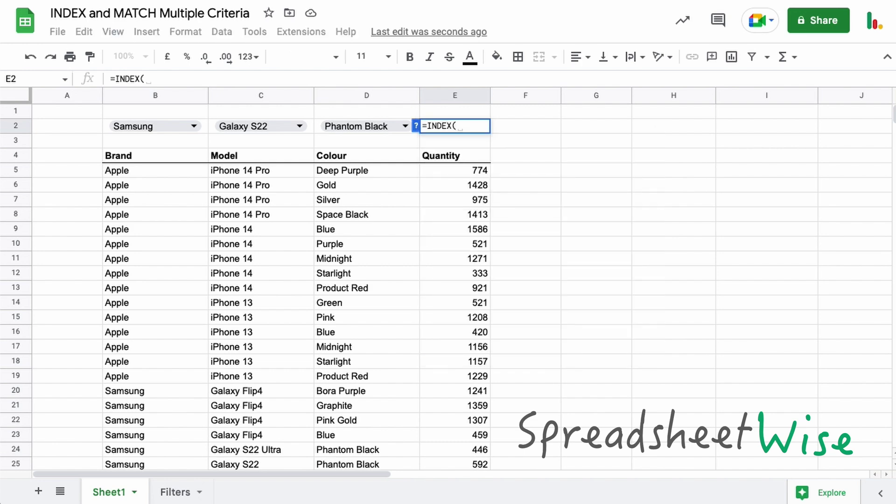
{"action": "left_click", "coordinate": [472, 174]}
{"action": "left_click_drag", "start_coordinate": [471, 173], "coordinate": [474, 198]}
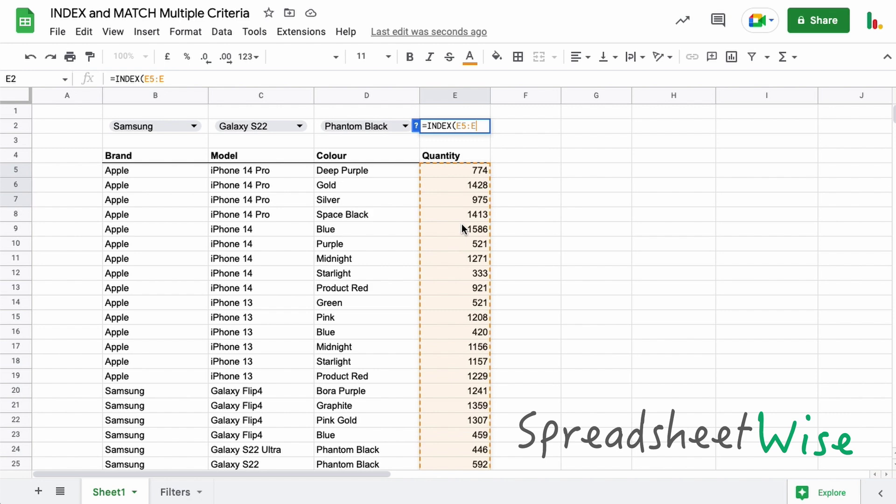
{"action": "type", "text": ","}
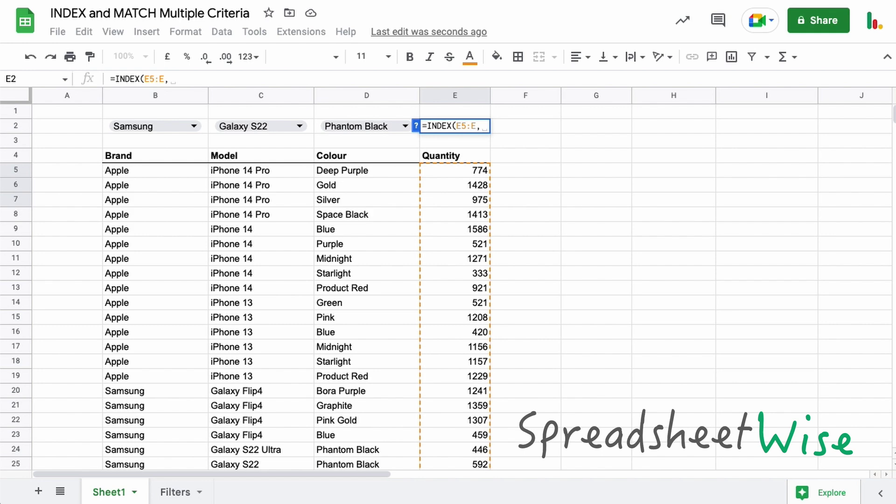
{"action": "type", "text": "mat"}
{"action": "key", "text": "Tab"}
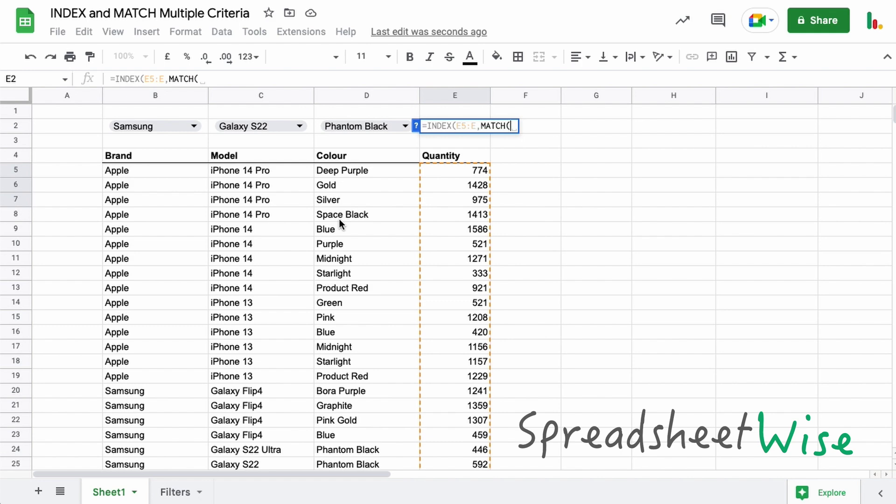
Make MATCH's lookup value B2&C2&D2, followed by a comma
{"action": "left_click", "coordinate": [206, 127]}
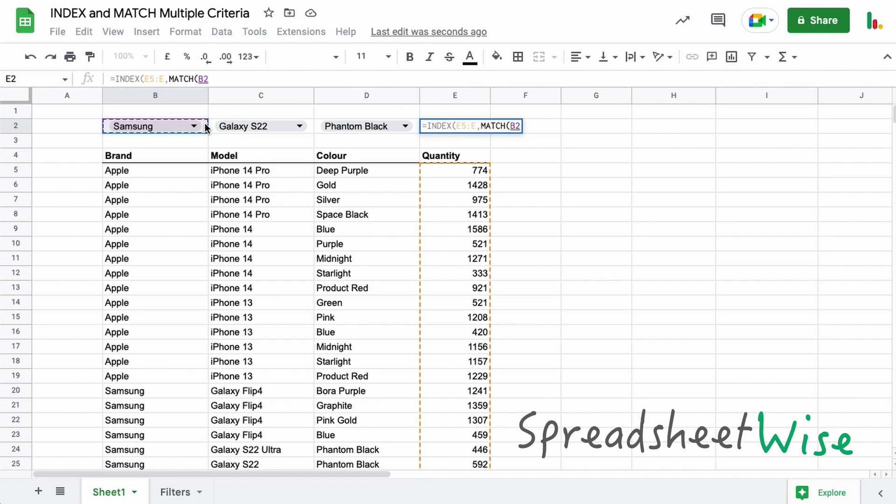
{"action": "type", "text": "&"}
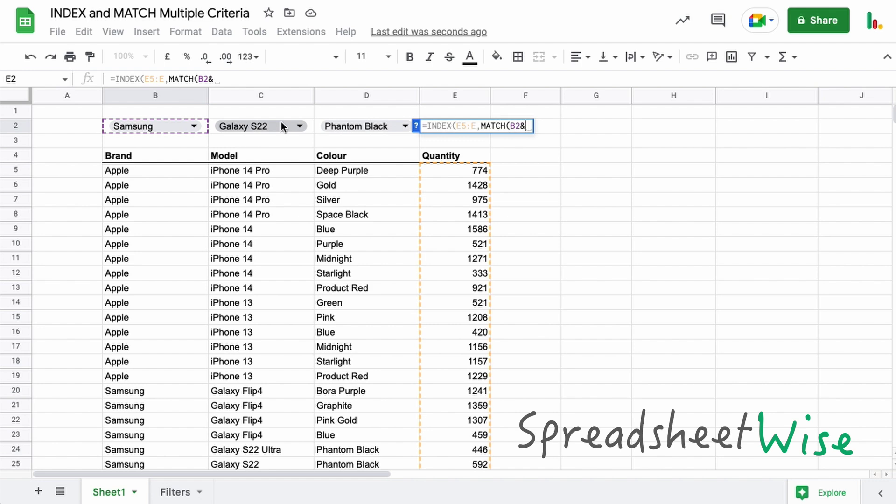
{"action": "left_click", "coordinate": [310, 127]}
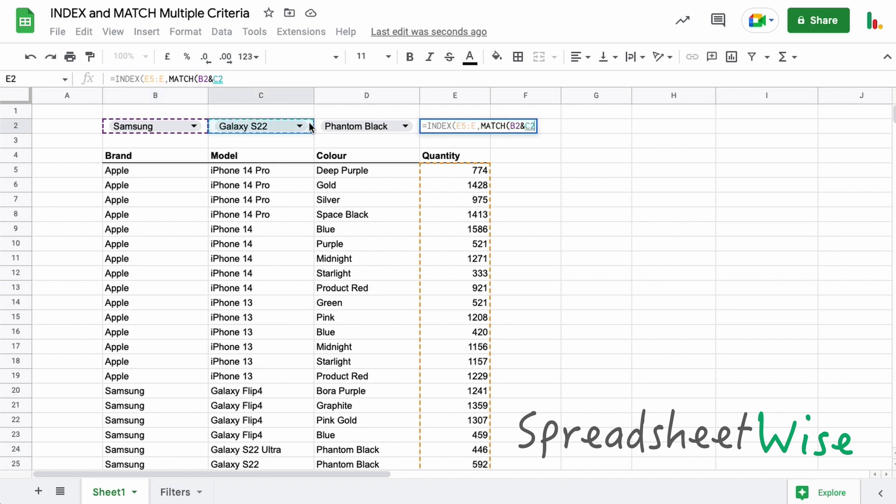
{"action": "type", "text": "&"}
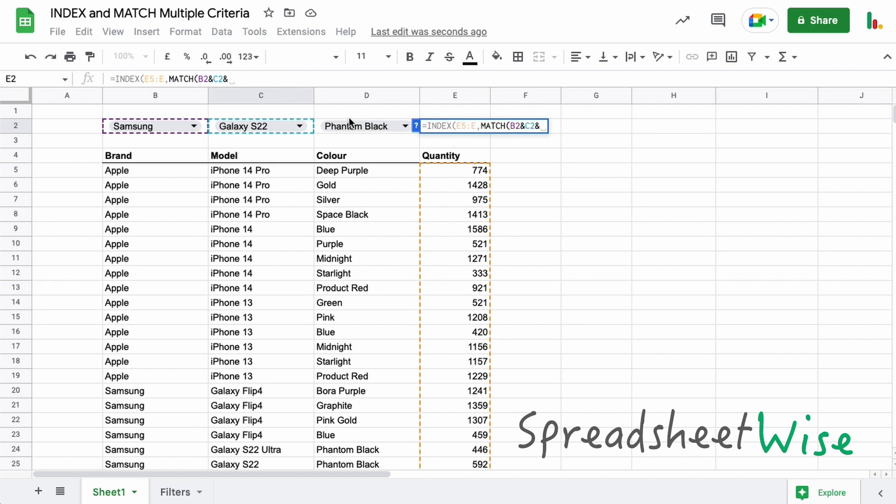
{"action": "left_click", "coordinate": [320, 127]}
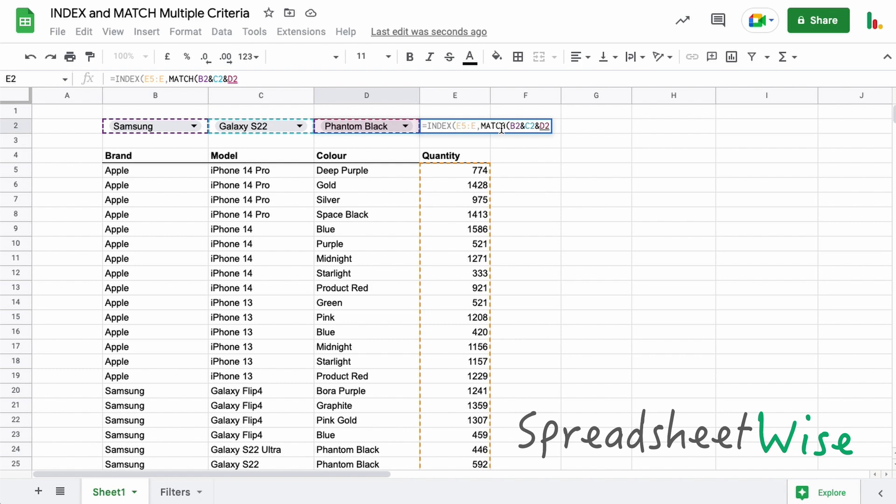
{"action": "left_click_drag", "start_coordinate": [510, 126], "coordinate": [550, 128]}
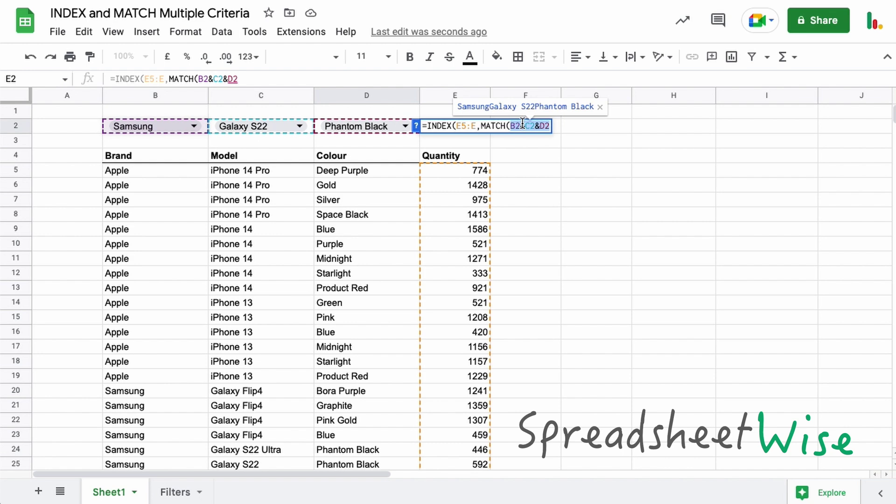
{"action": "left_click", "coordinate": [549, 126]}
{"action": "type", "text": ","}
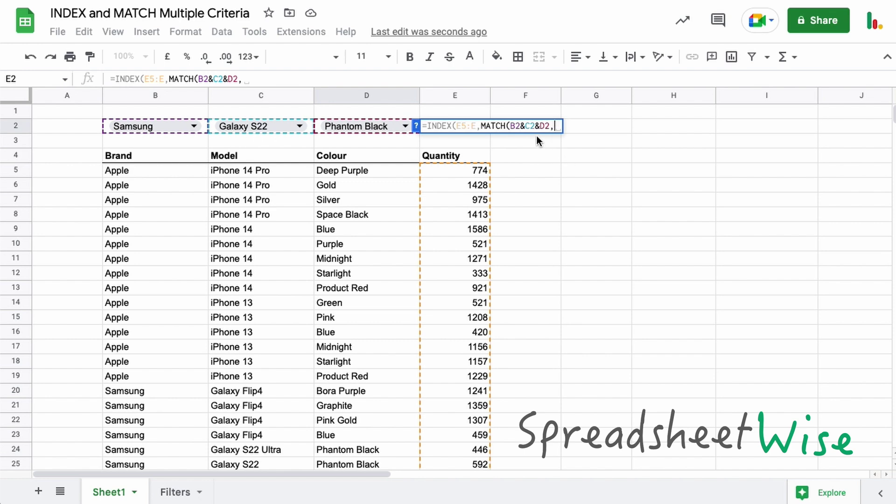
{"action": "left_click_drag", "start_coordinate": [510, 126], "coordinate": [549, 126]}
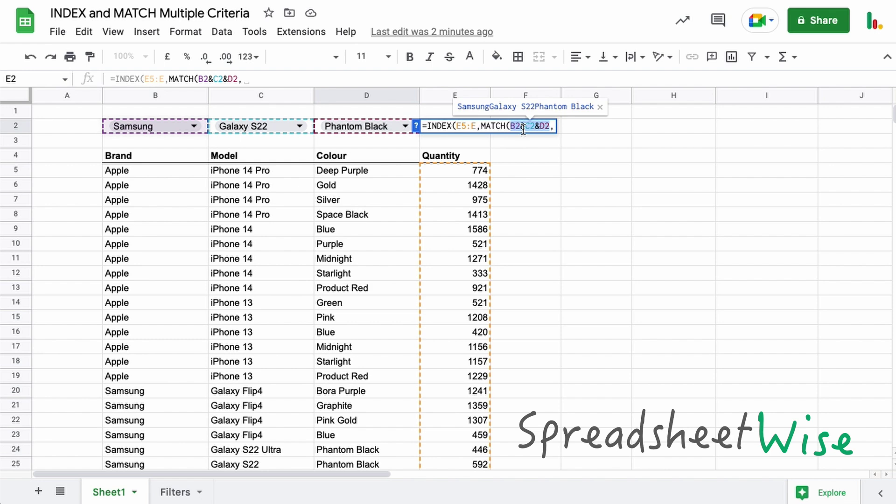
Complete the formula with lookup range B5:B&C5:C&D5:D, match type 0, and closing brackets
{"action": "left_click", "coordinate": [550, 127]}
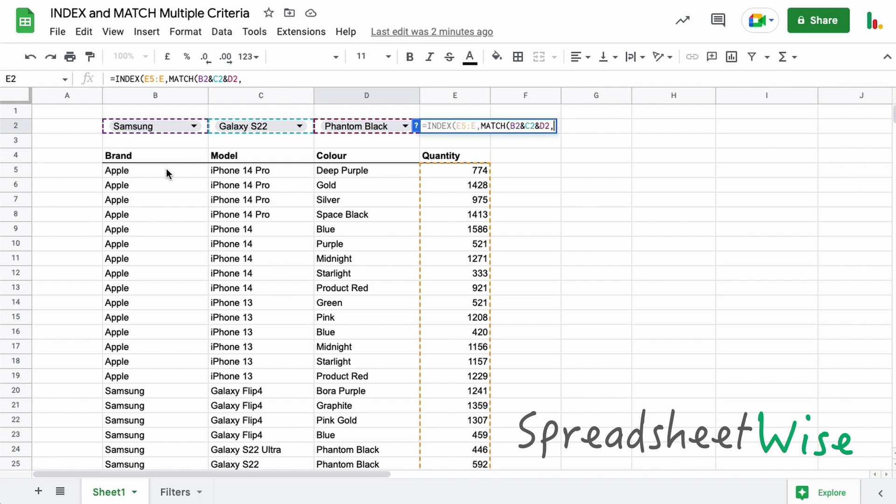
{"action": "left_click_drag", "start_coordinate": [166, 169], "coordinate": [165, 214]}
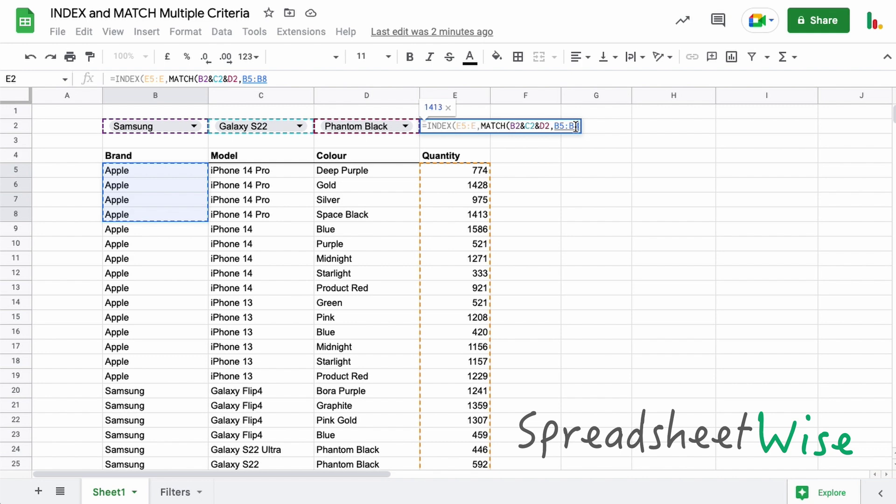
{"action": "key", "text": "BackSpace"}
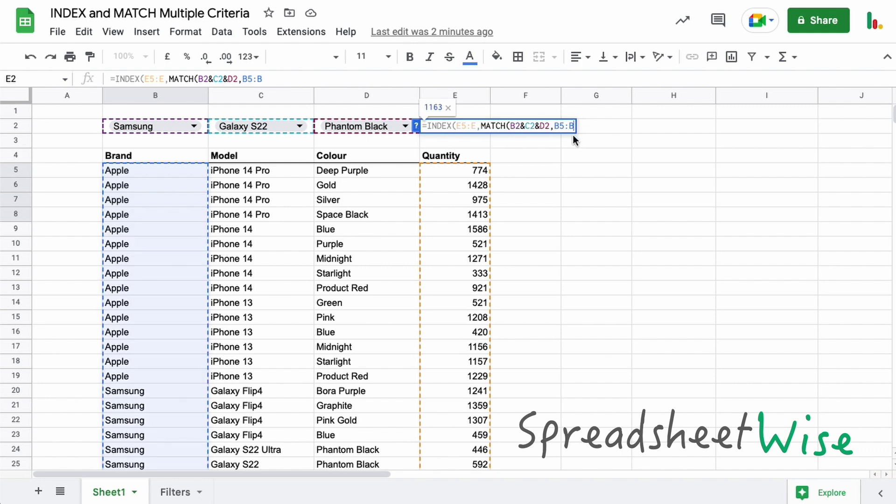
{"action": "type", "text": "&"}
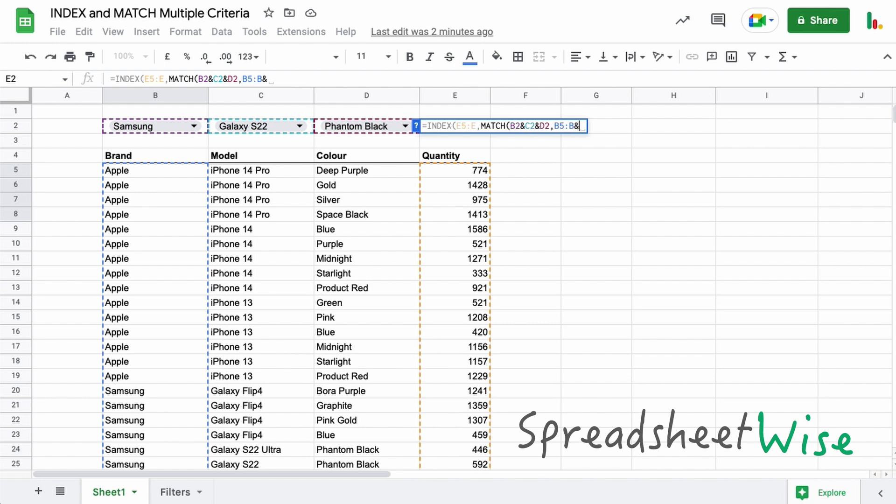
{"action": "left_click_drag", "start_coordinate": [268, 168], "coordinate": [261, 218]}
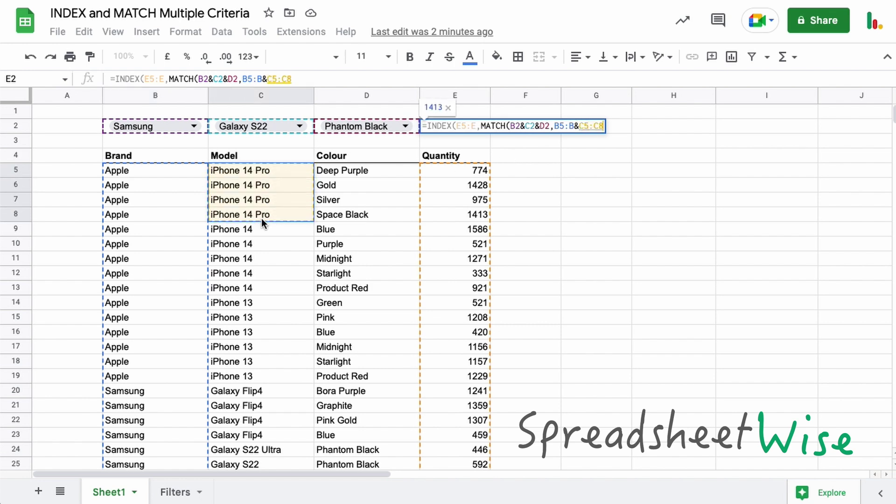
{"action": "key", "text": "BackSpace"}
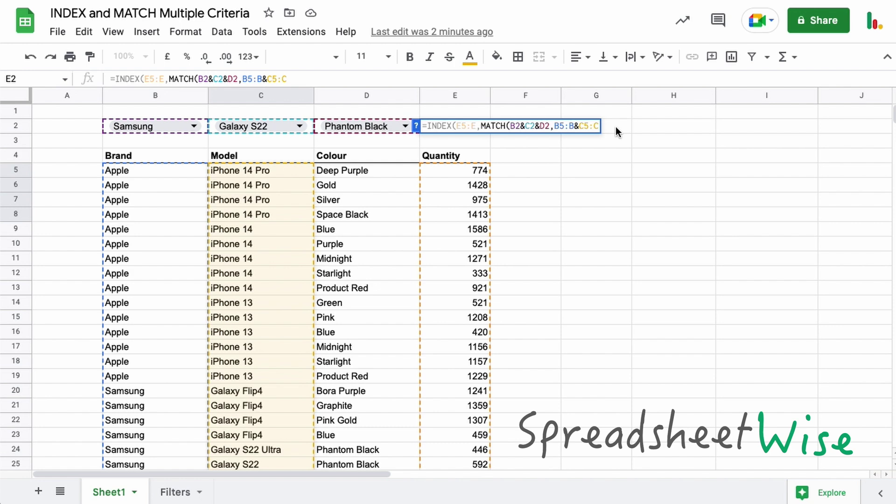
{"action": "type", "text": "&"}
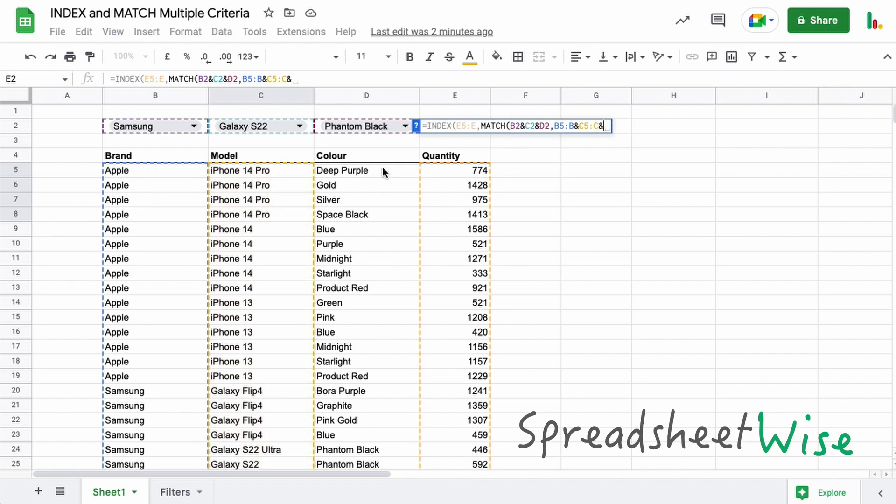
{"action": "left_click_drag", "start_coordinate": [383, 173], "coordinate": [377, 229]}
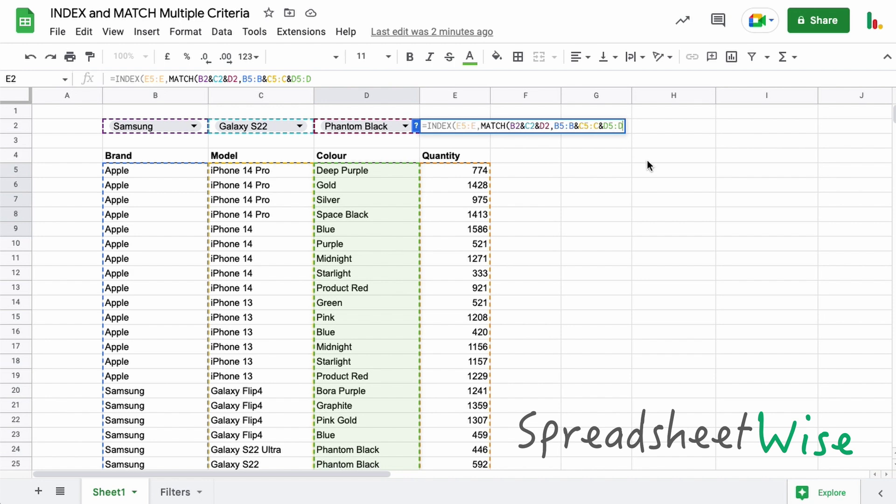
{"action": "type", "text": ",0"}
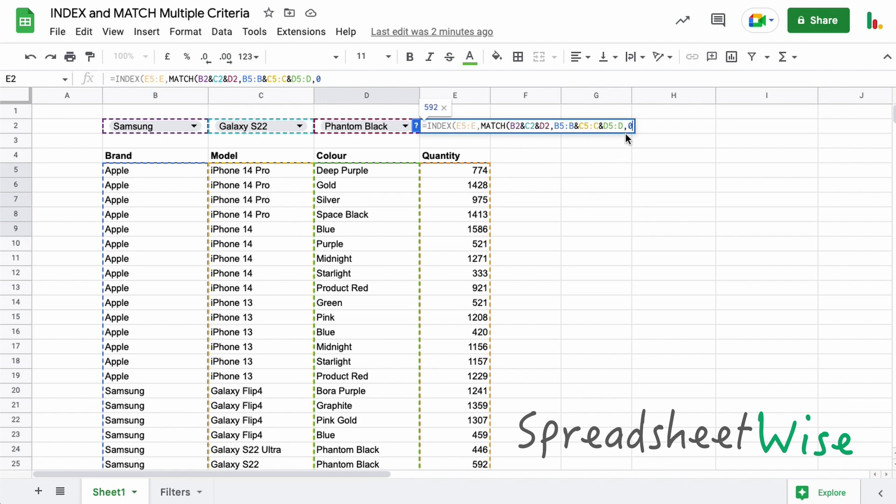
{"action": "type", "text": ")"}
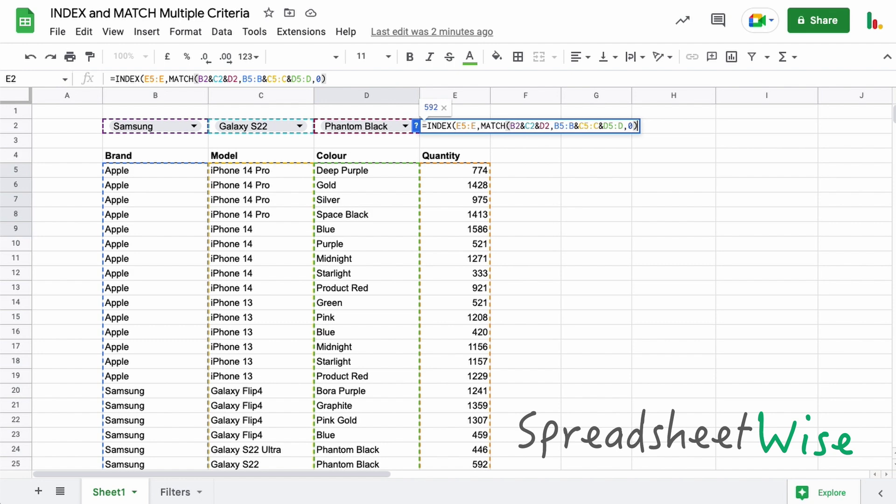
Commit E2's formula and confirm its 592 matches the Galaxy S22 Phantom Black row 25
{"action": "key", "text": "Return"}
{"action": "left_click", "coordinate": [446, 127]}
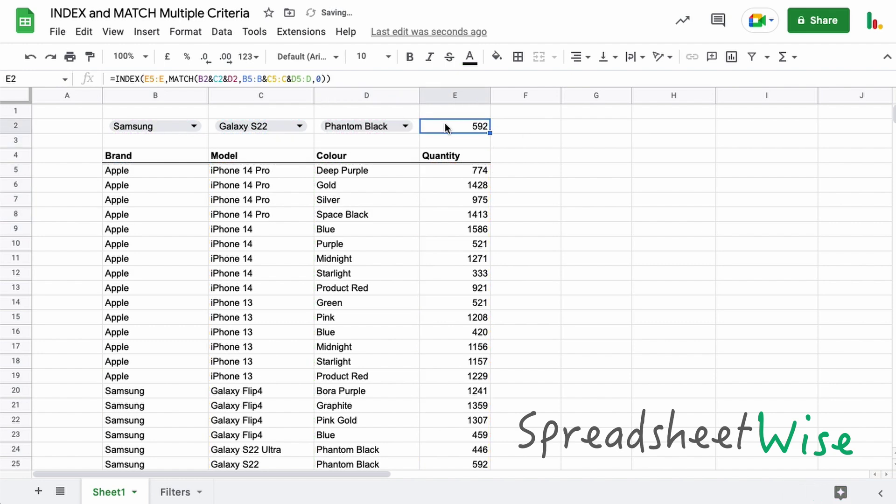
{"action": "scroll", "coordinate": [167, 413], "scroll_direction": "down", "scroll_amount": 1}
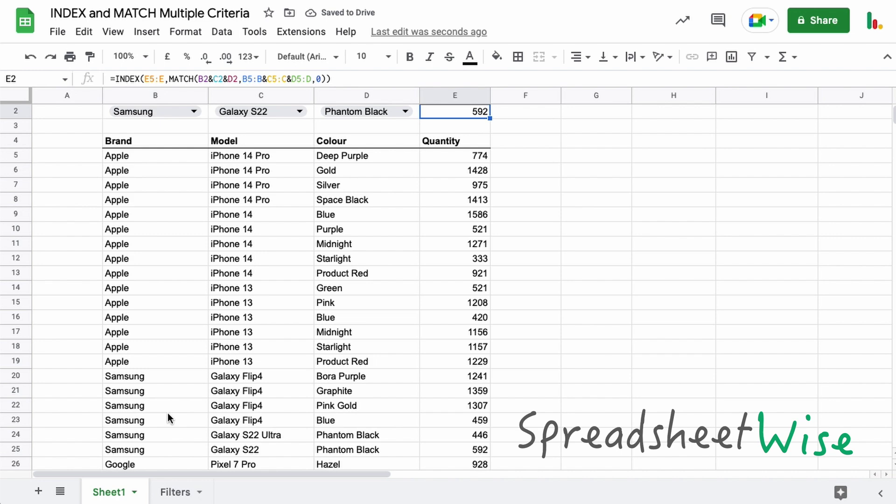
{"action": "left_click", "coordinate": [150, 450]}
{"action": "left_click_drag", "start_coordinate": [150, 451], "coordinate": [464, 445]}
{"action": "left_click", "coordinate": [464, 445]}
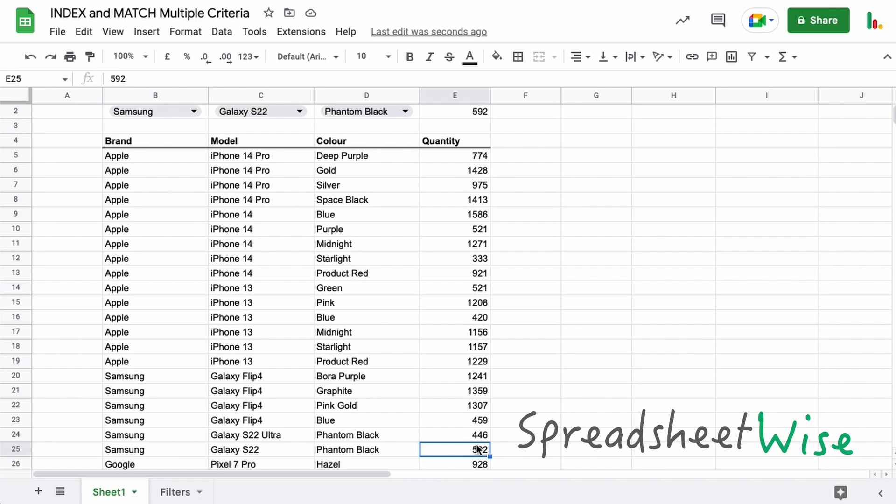
{"action": "scroll", "coordinate": [473, 208], "scroll_direction": "up", "scroll_amount": 1}
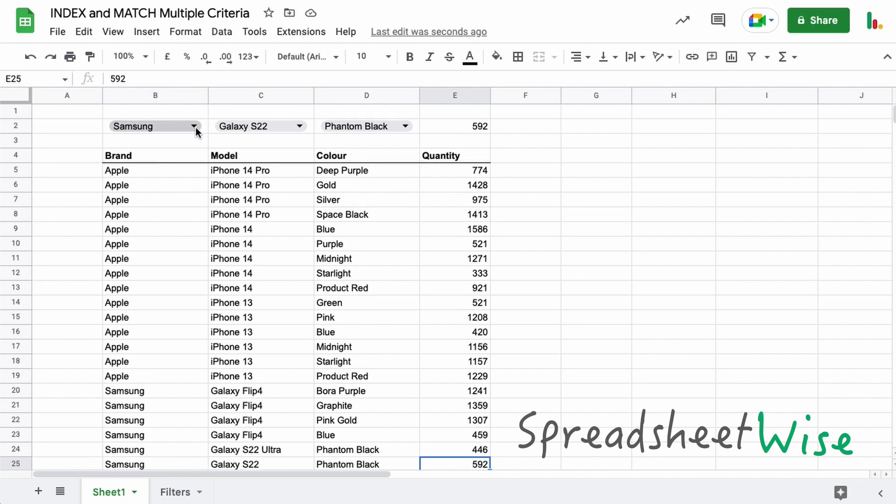
Switch the dropdowns to Apple, iPhone 14 Pro and Gold, confirming 1428 against the table row
{"action": "left_click", "coordinate": [194, 126]}
{"action": "left_click", "coordinate": [170, 148]}
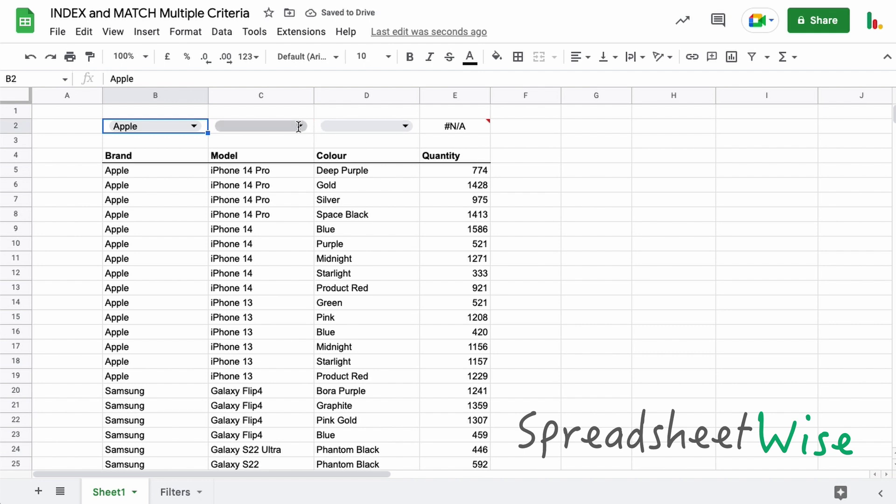
{"action": "left_click", "coordinate": [300, 126]}
{"action": "left_click", "coordinate": [272, 143]}
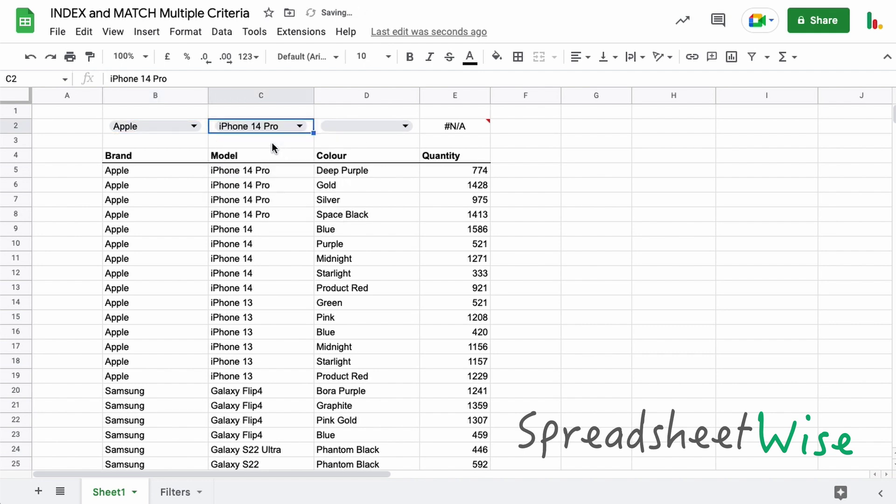
{"action": "left_click", "coordinate": [404, 126]}
{"action": "left_click", "coordinate": [360, 167]}
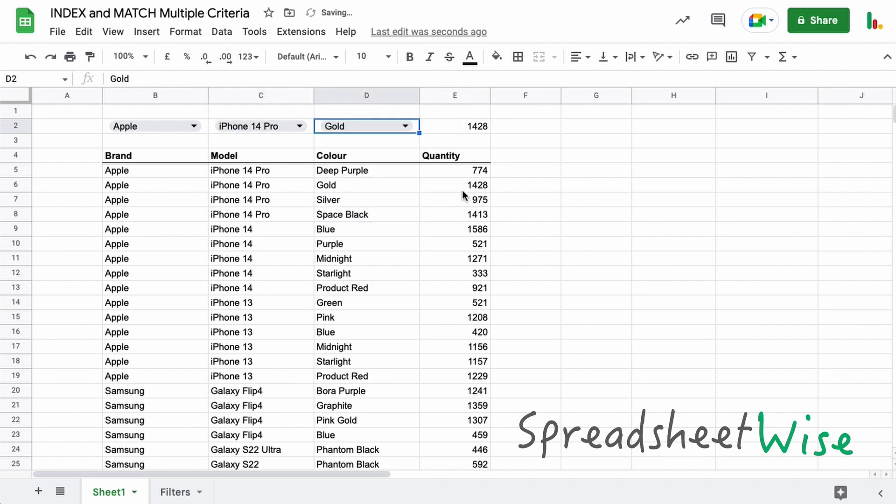
{"action": "left_click_drag", "start_coordinate": [462, 186], "coordinate": [140, 185]}
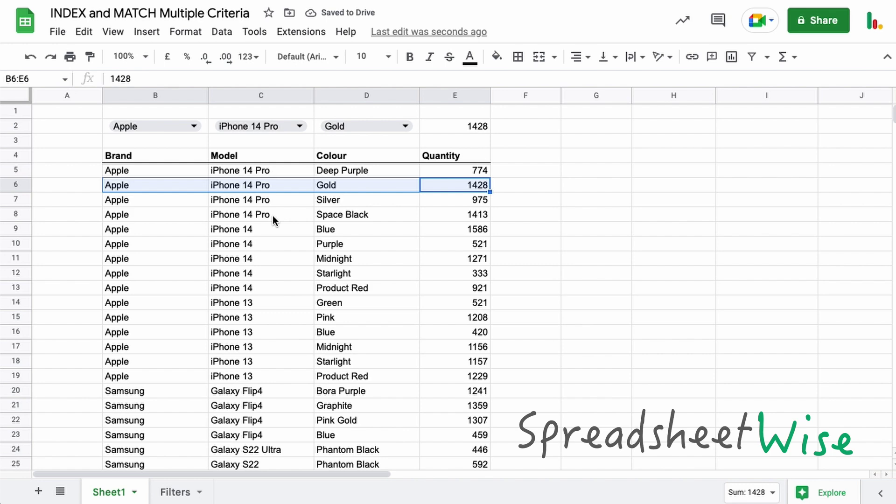